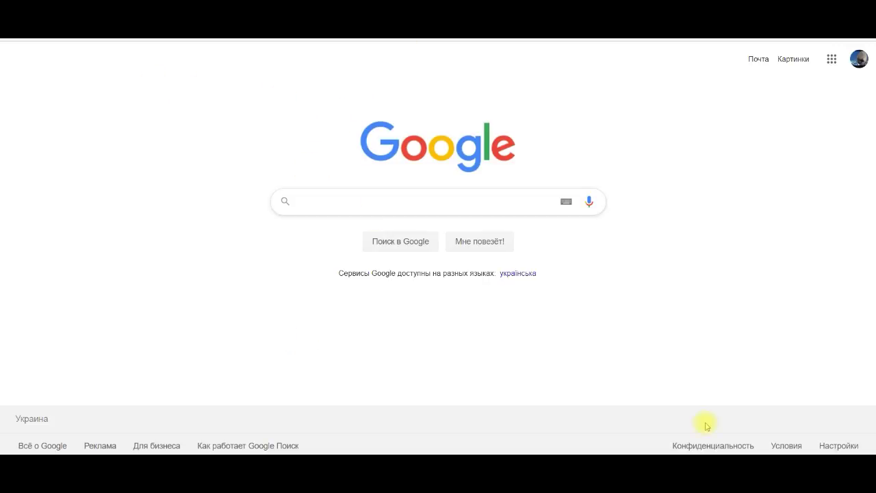
Examine the list of available wireless networks for the router's TOTOLINK_A3002RU network.
{"action": "left_click", "coordinate": [787, 463]}
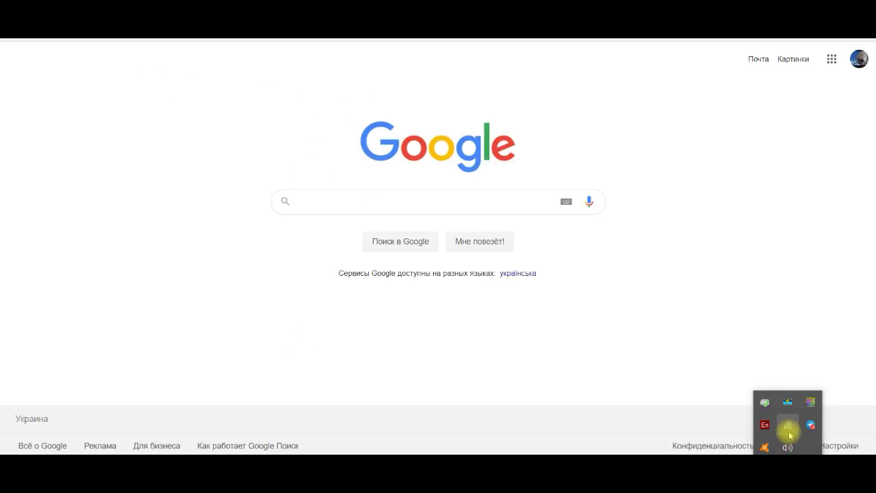
{"action": "left_click", "coordinate": [787, 426]}
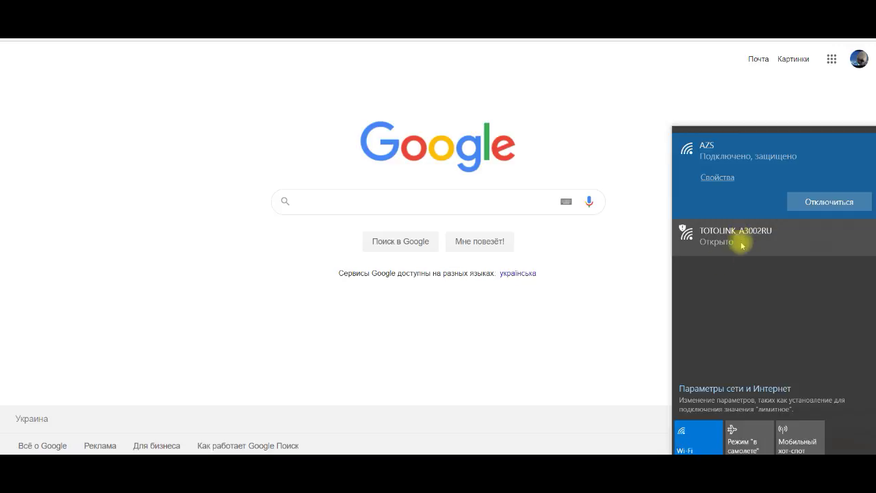
{"action": "left_click", "coordinate": [143, 122]}
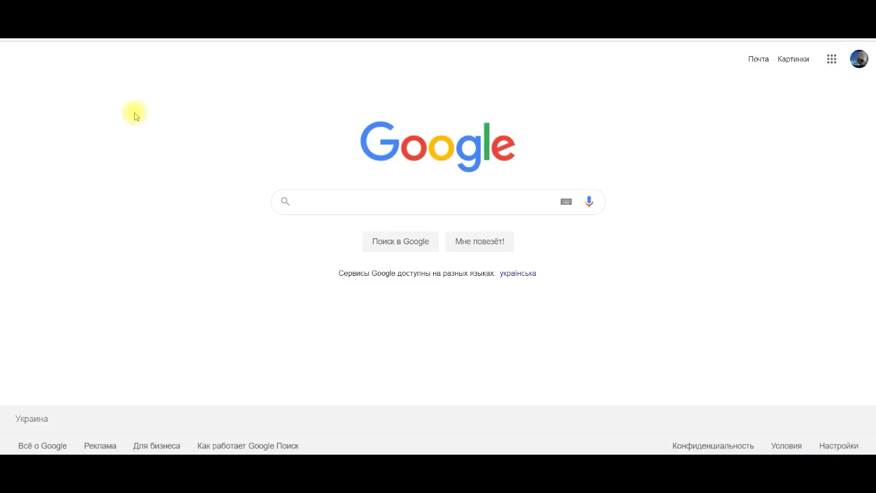
Open the router's web interface and set a new login password, entering it in both the new-password and confirmation fields.
{"action": "key", "text": "F5"}
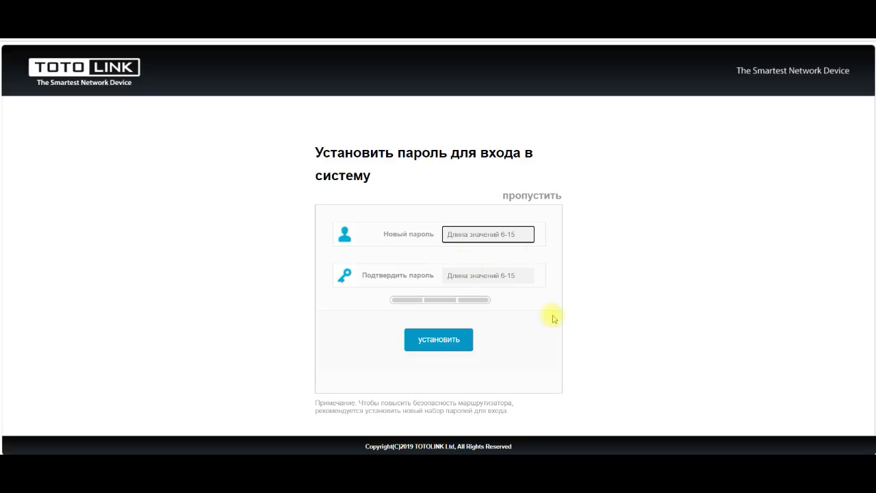
{"action": "left_click", "coordinate": [478, 275]}
{"action": "left_click", "coordinate": [642, 234]}
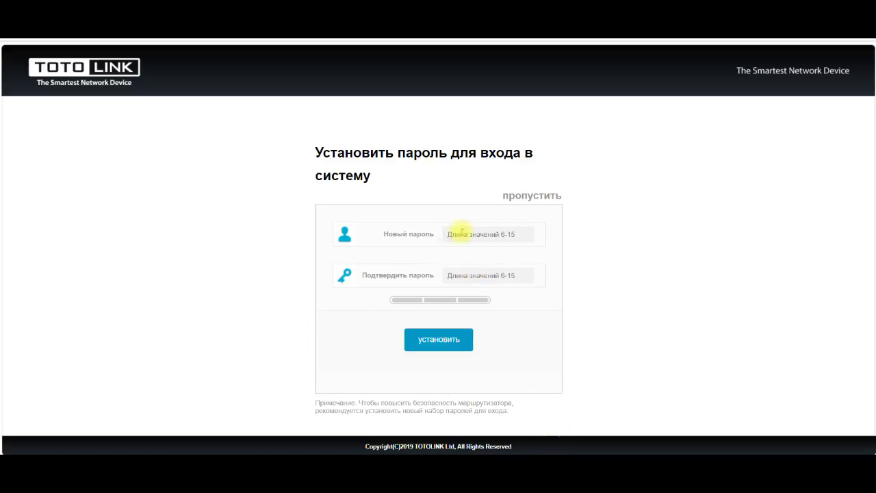
{"action": "left_click", "coordinate": [461, 232]}
{"action": "left_click", "coordinate": [626, 211]}
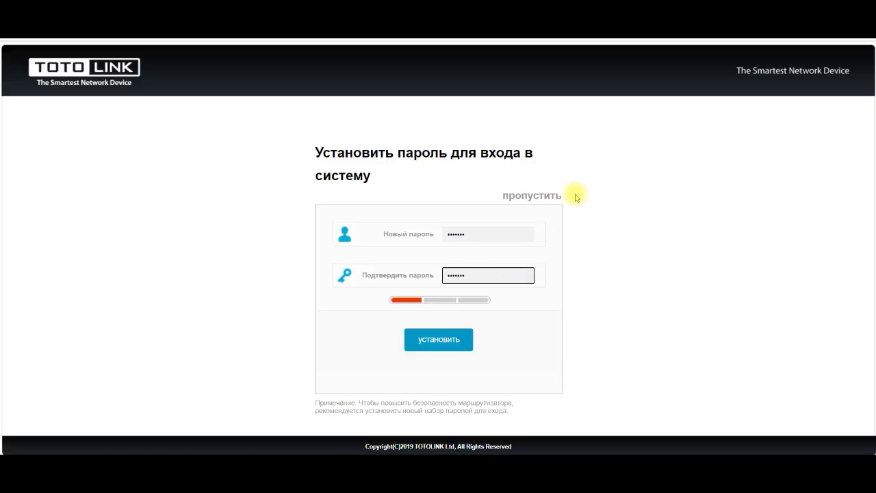
{"action": "left_click", "coordinate": [442, 341]}
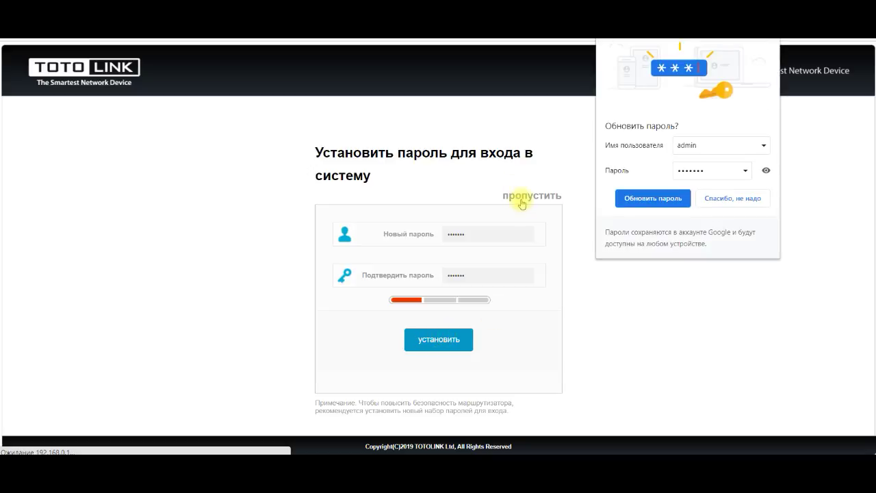
Log in as admin with the router password and verification code, declining the browser's offer to update the saved password.
{"action": "left_click", "coordinate": [482, 237]}
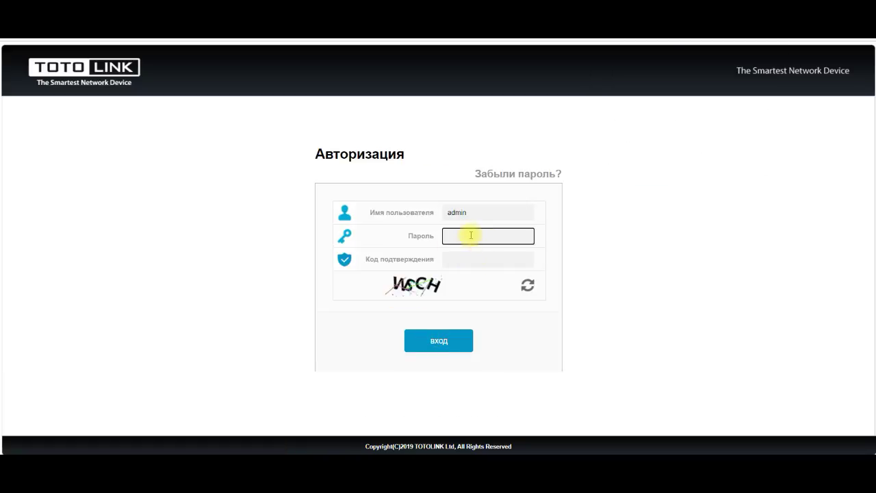
{"action": "type", "text": "•••••••"}
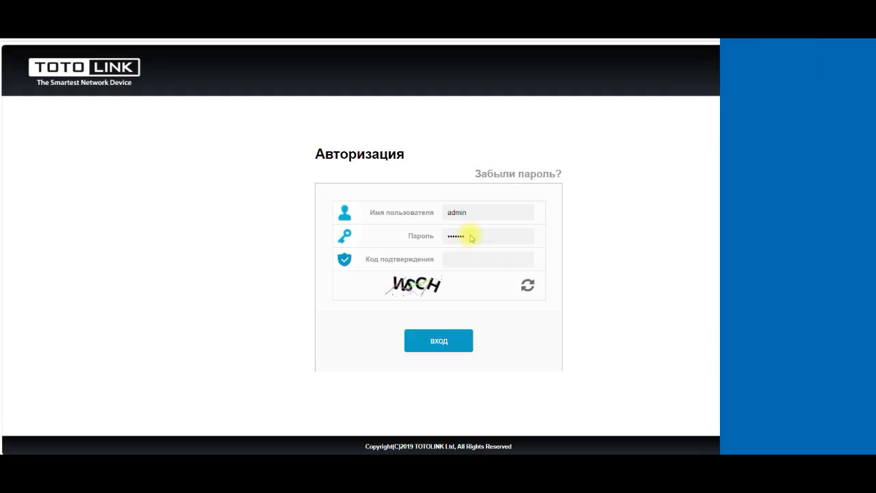
{"action": "left_click", "coordinate": [794, 195]}
{"action": "left_click", "coordinate": [472, 257]}
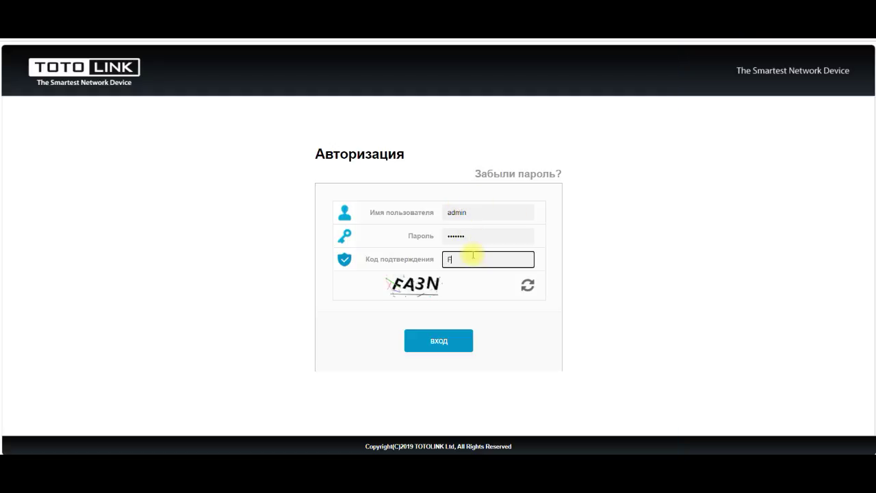
{"action": "type", "text": "FA3N"}
{"action": "key", "text": "Return"}
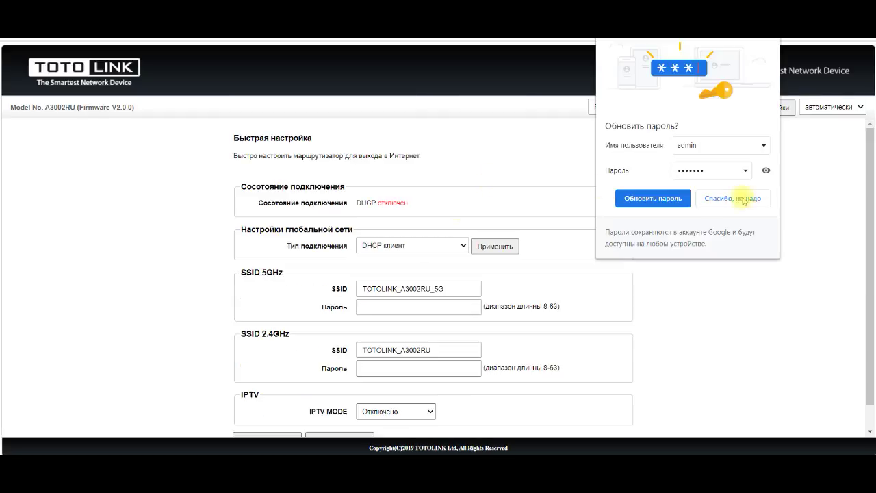
{"action": "left_click", "coordinate": [730, 199]}
Enter custom SSIDs and Wi-Fi passwords for the 5 GHz and 2.4 GHz networks, and apply the quick setup.
{"action": "scroll", "coordinate": [348, 264], "scroll_direction": "down", "scroll_amount": 1}
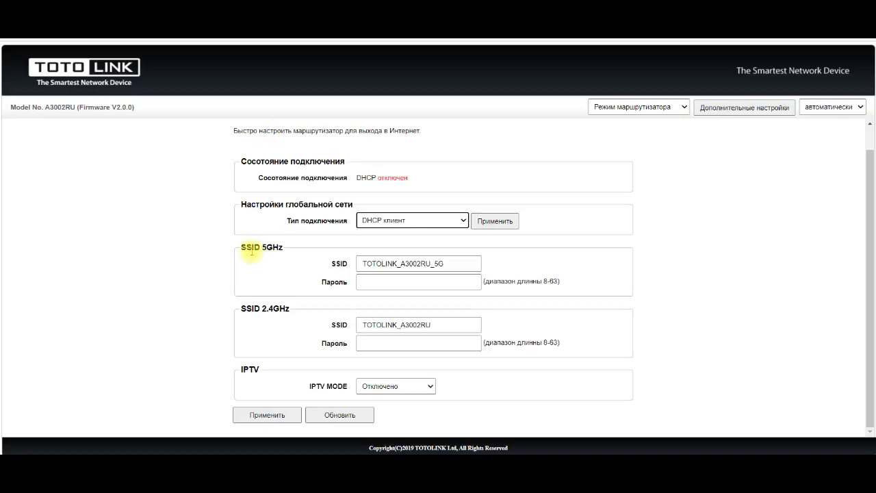
{"action": "left_click_drag", "start_coordinate": [364, 264], "coordinate": [436, 259]}
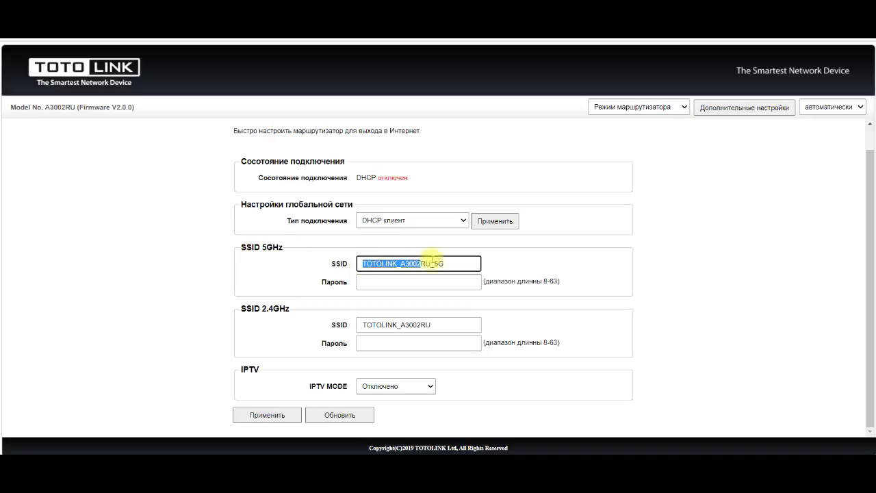
{"action": "left_click", "coordinate": [435, 264]}
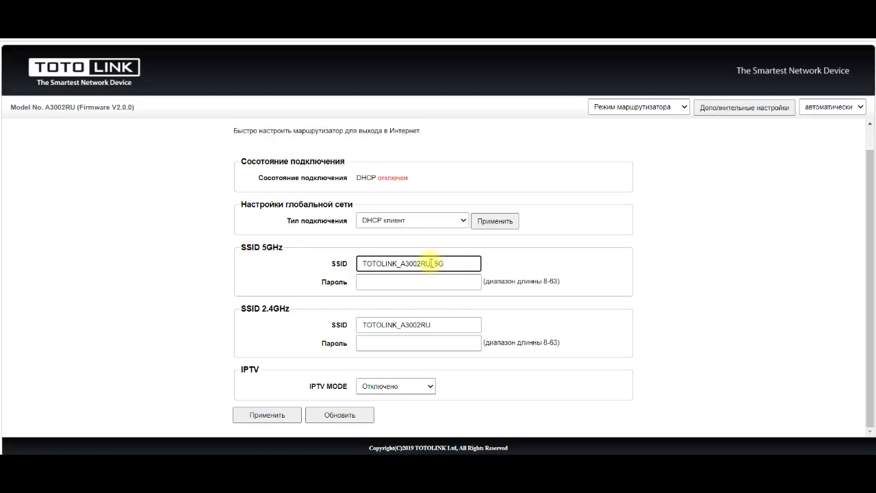
{"action": "left_click_drag", "start_coordinate": [431, 264], "coordinate": [346, 262]}
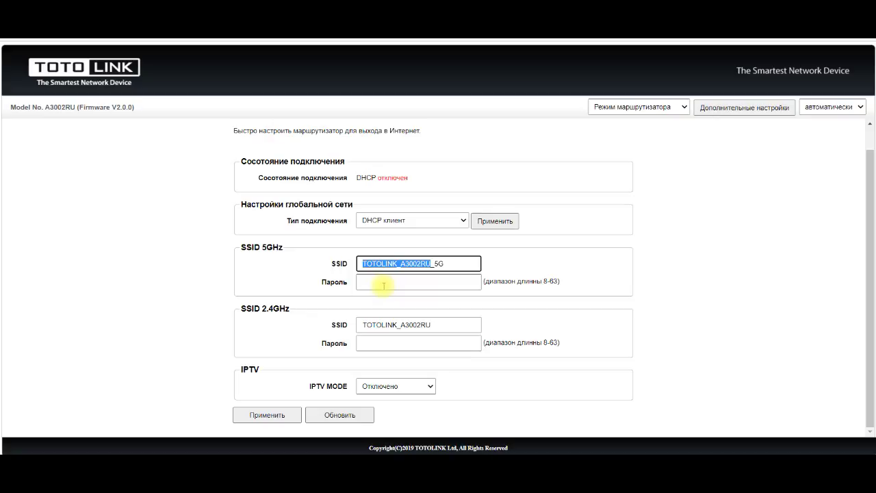
{"action": "left_click", "coordinate": [384, 282]}
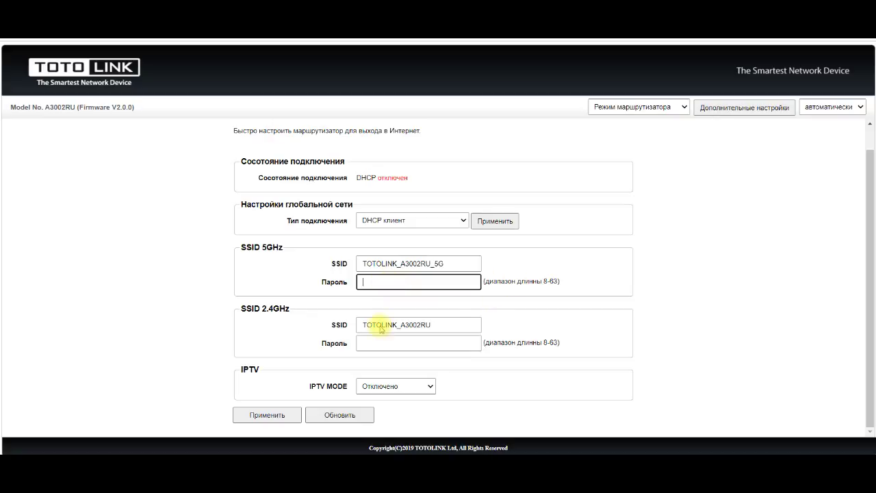
{"action": "left_click", "coordinate": [380, 342]}
{"action": "scroll", "coordinate": [384, 287], "scroll_direction": "down", "scroll_amount": 1}
{"action": "scroll", "coordinate": [376, 308], "scroll_direction": "up", "scroll_amount": 1}
{"action": "left_click", "coordinate": [363, 287]}
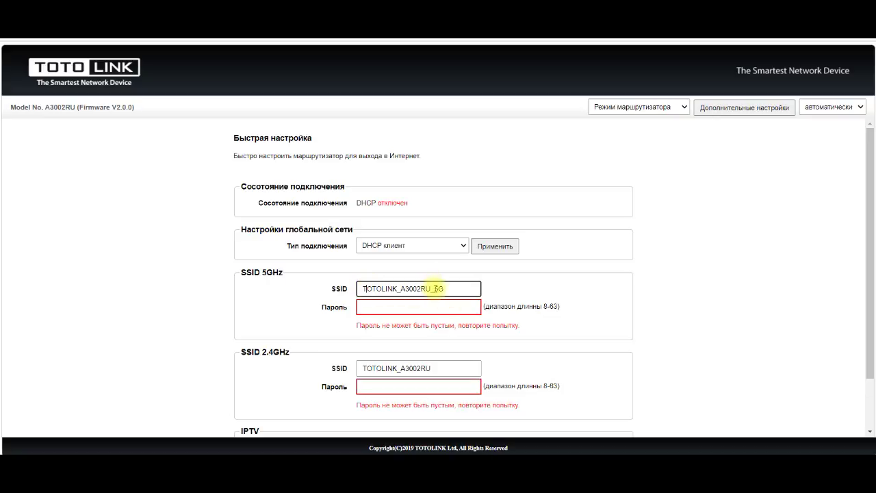
{"action": "scroll", "coordinate": [369, 342], "scroll_direction": "down", "scroll_amount": 1}
{"action": "left_click", "coordinate": [282, 415]}
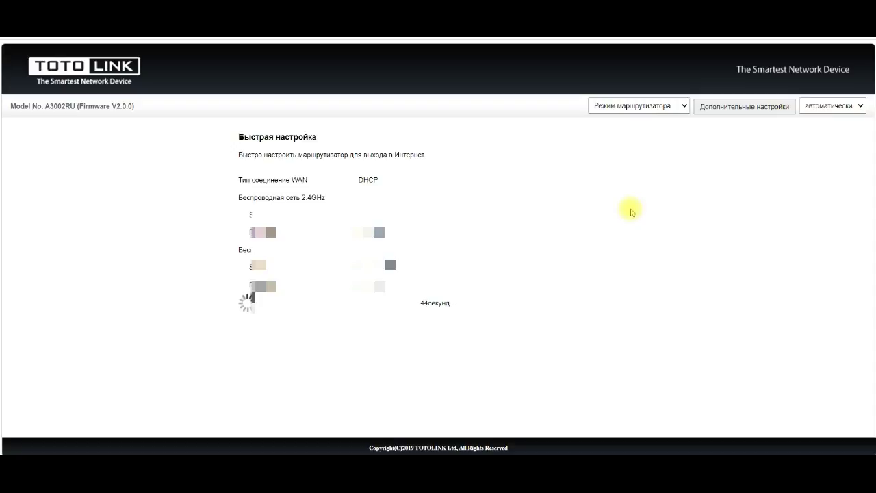
Review the operating modes, keep Режим маршрутизатора, and open the router's advanced settings.
{"action": "left_click", "coordinate": [637, 107]}
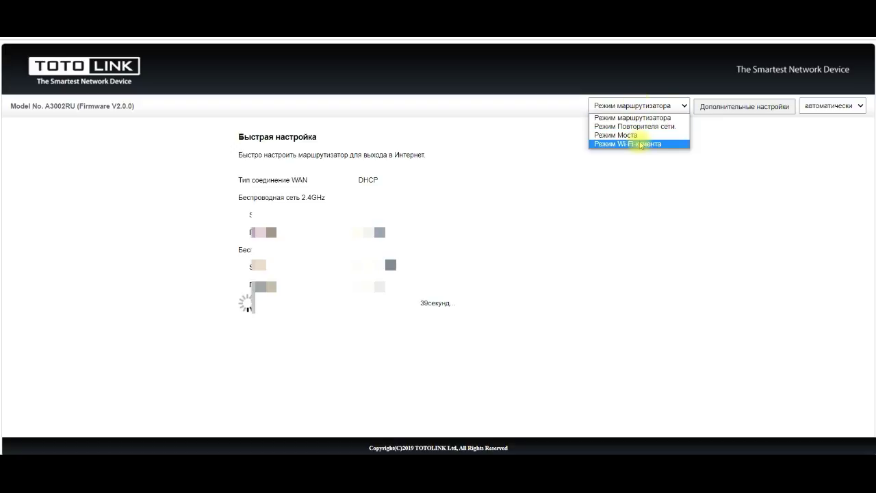
{"action": "left_click", "coordinate": [639, 119]}
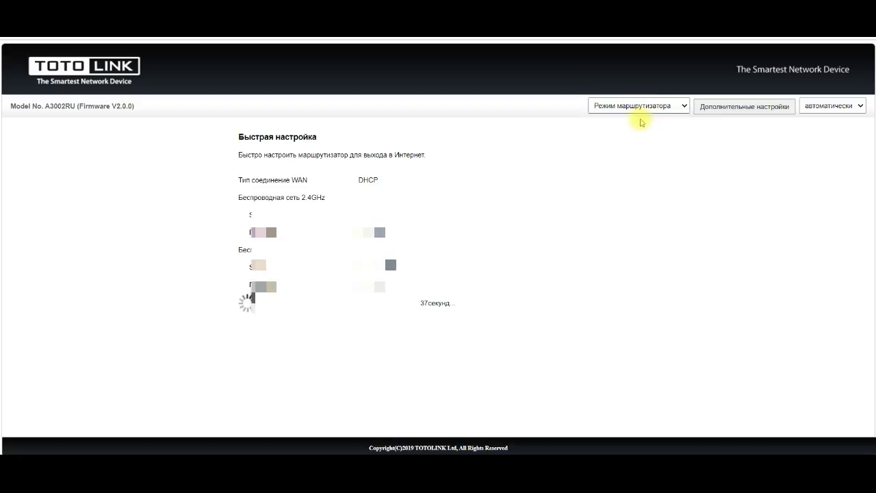
{"action": "left_click", "coordinate": [753, 110]}
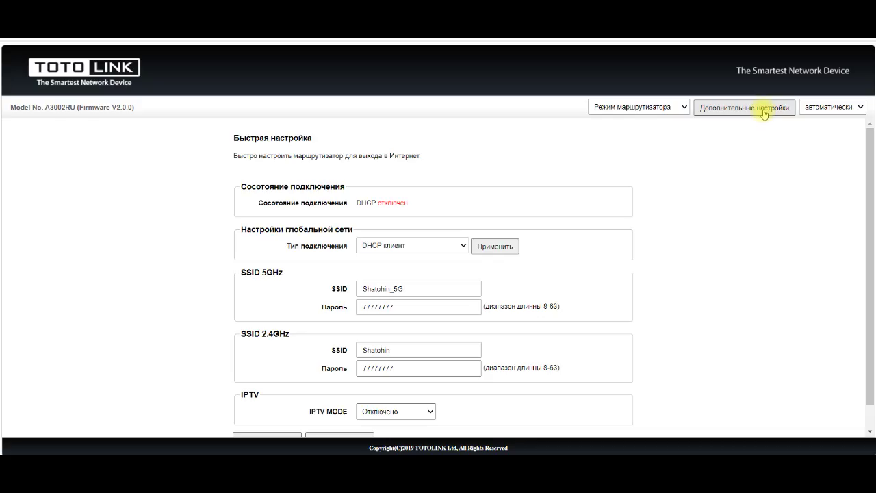
{"action": "left_click", "coordinate": [763, 112]}
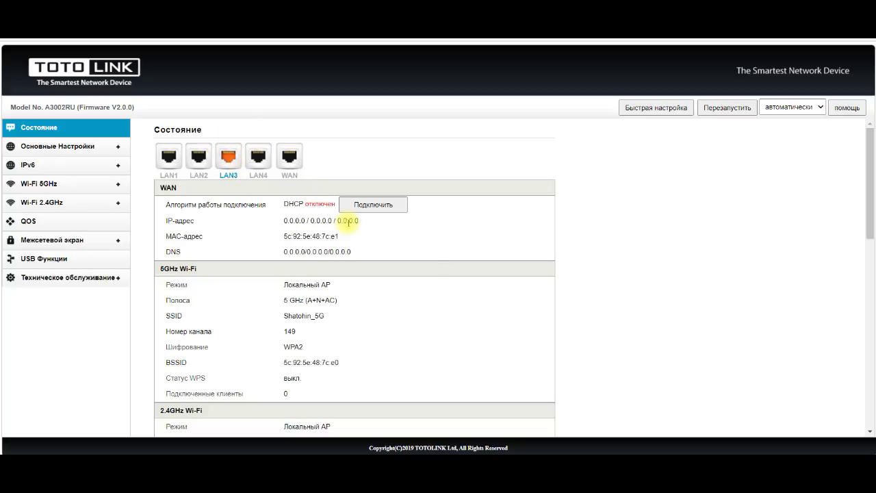
Examine the status page's WAN, Wi-Fi, LAN, system and IPv6 information.
{"action": "scroll", "coordinate": [462, 225], "scroll_direction": "down", "scroll_amount": 2}
{"action": "scroll", "coordinate": [434, 319], "scroll_direction": "up", "scroll_amount": 2}
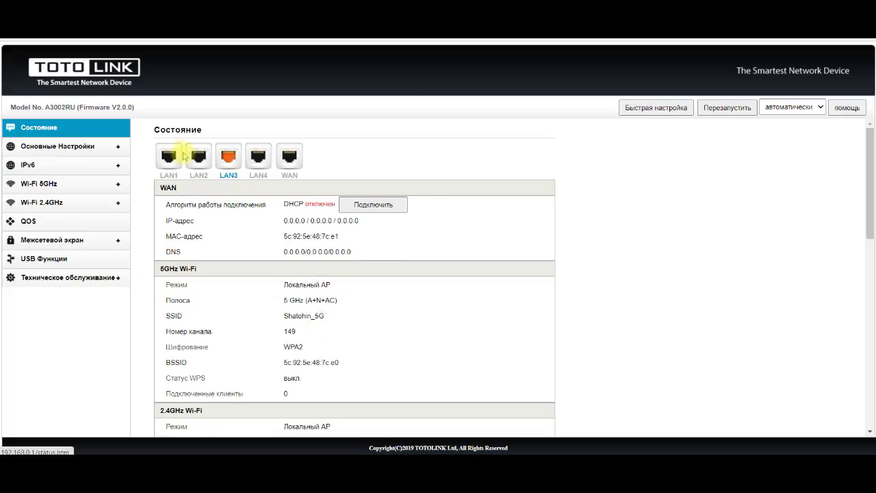
{"action": "scroll", "coordinate": [414, 242], "scroll_direction": "down", "scroll_amount": 2}
{"action": "scroll", "coordinate": [185, 150], "scroll_direction": "down", "scroll_amount": 5}
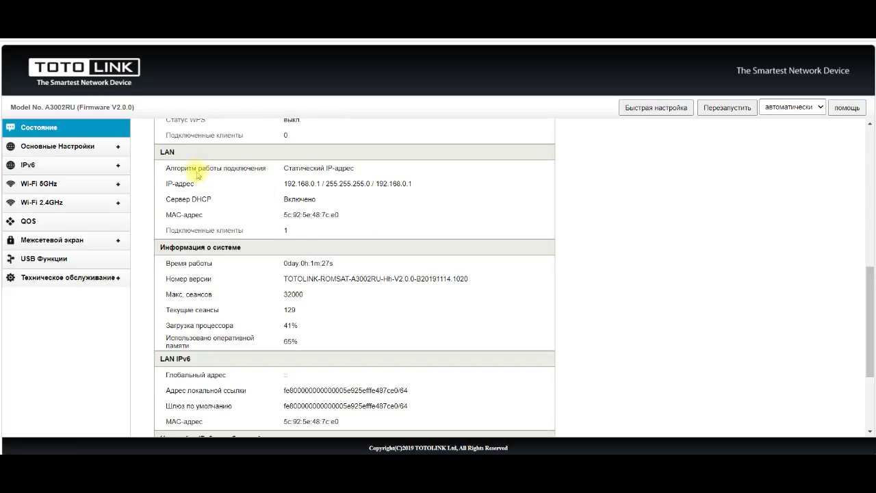
{"action": "left_click_drag", "start_coordinate": [284, 183], "coordinate": [320, 183]}
{"action": "left_click", "coordinate": [363, 203]}
{"action": "scroll", "coordinate": [341, 234], "scroll_direction": "down", "scroll_amount": 1}
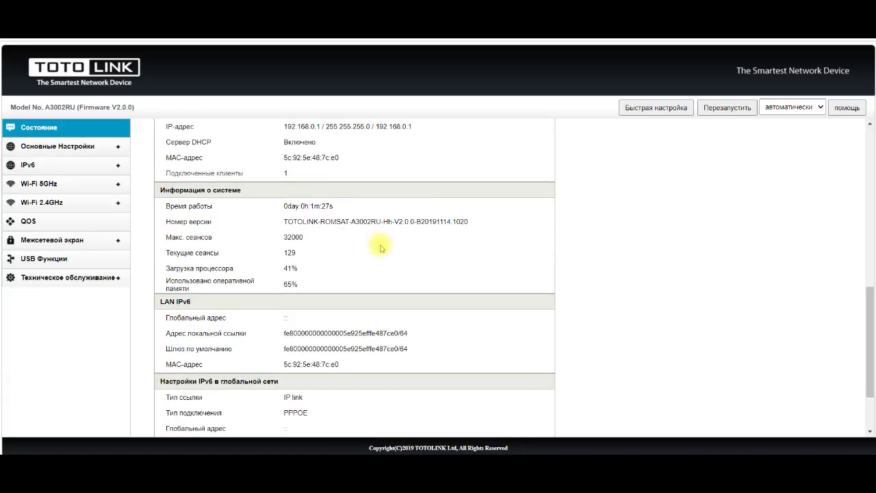
{"action": "scroll", "coordinate": [363, 233], "scroll_direction": "down", "scroll_amount": 1}
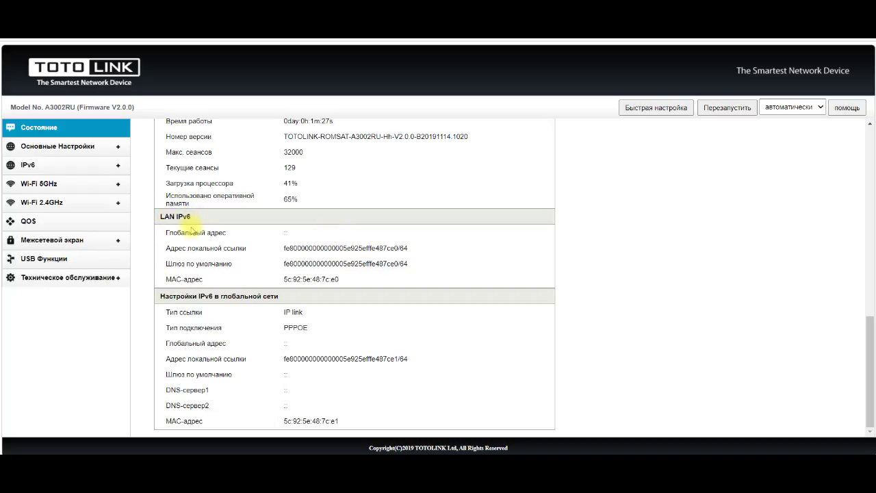
{"action": "scroll", "coordinate": [157, 287], "scroll_direction": "up", "scroll_amount": 2}
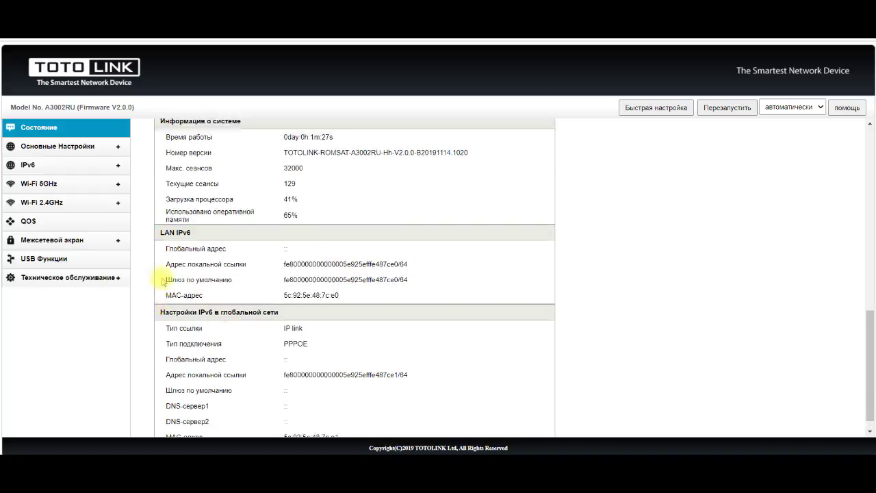
Open the WAN settings, review the connection types and keep DHCP клиент selected.
{"action": "left_click", "coordinate": [78, 150]}
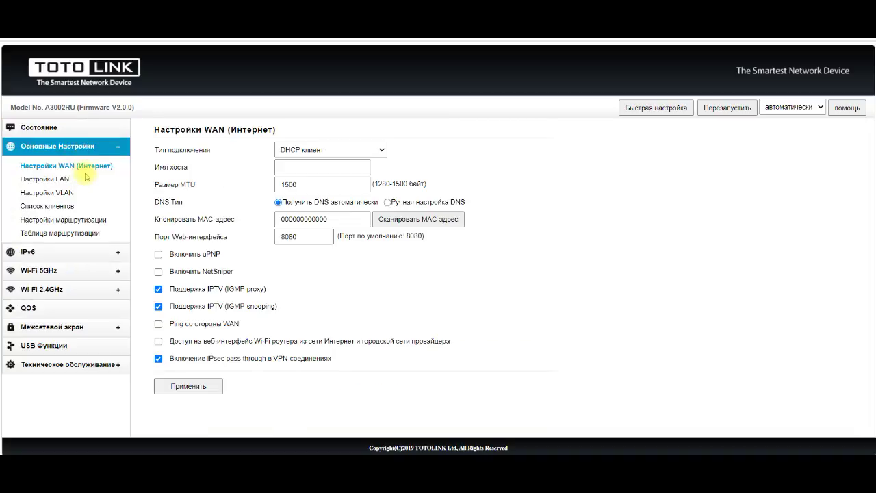
{"action": "left_click", "coordinate": [286, 147]}
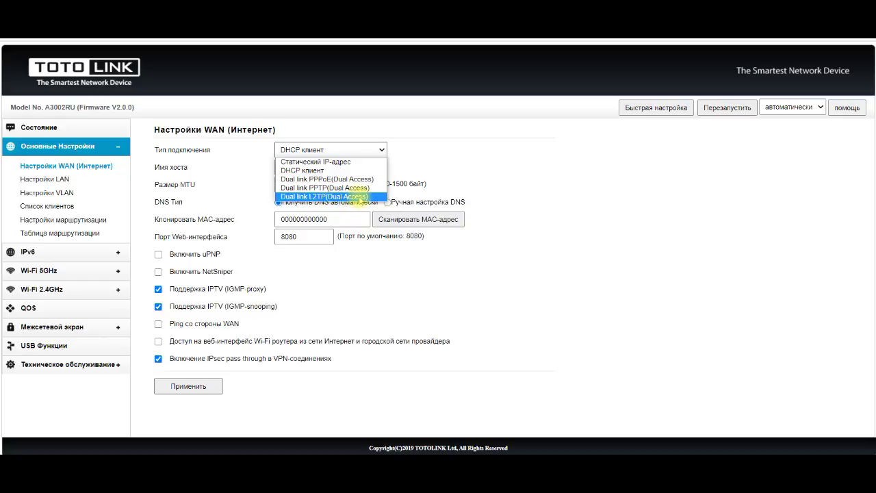
{"action": "left_click", "coordinate": [328, 170]}
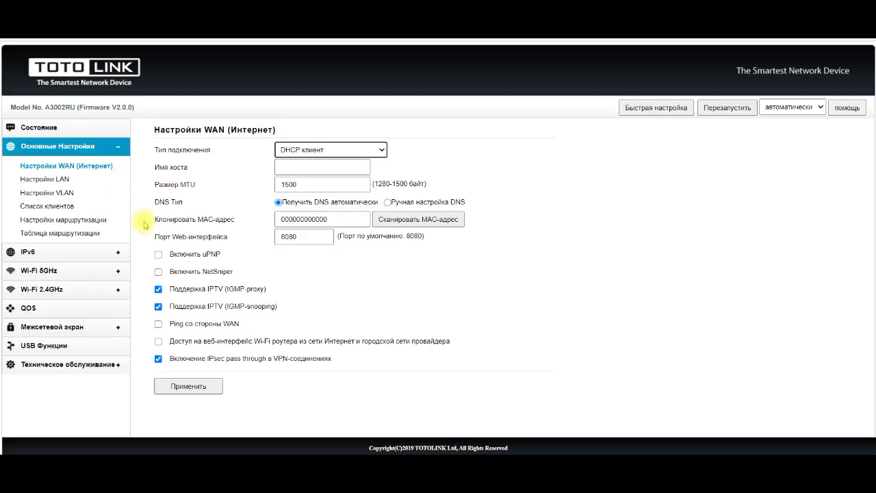
Open the LAN settings and check the DHCP server options without changing them.
{"action": "left_click", "coordinate": [56, 180]}
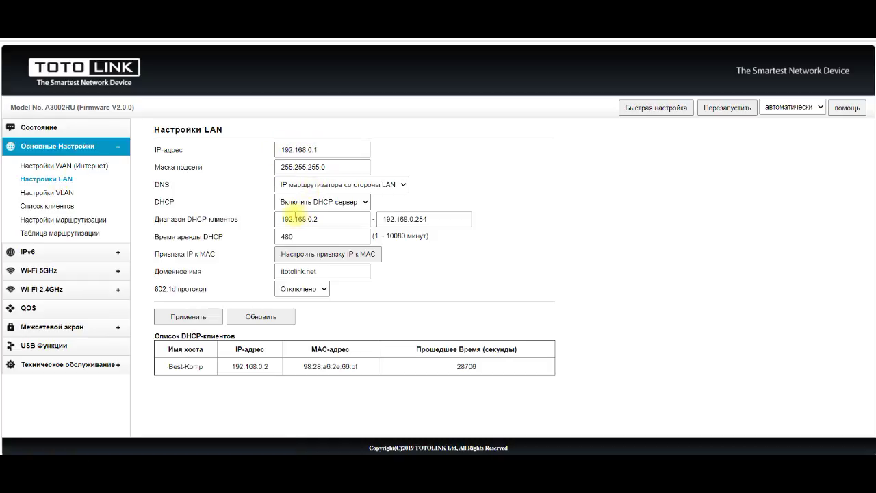
{"action": "left_click", "coordinate": [312, 202]}
{"action": "left_click", "coordinate": [313, 205]}
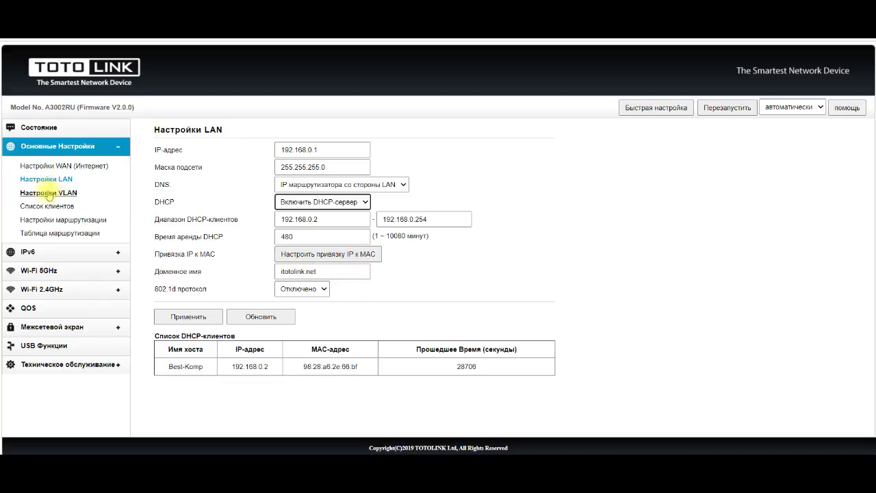
View the VLAN settings and the client list, highlighting the connected device's host name, IP and MAC address.
{"action": "left_click", "coordinate": [59, 197]}
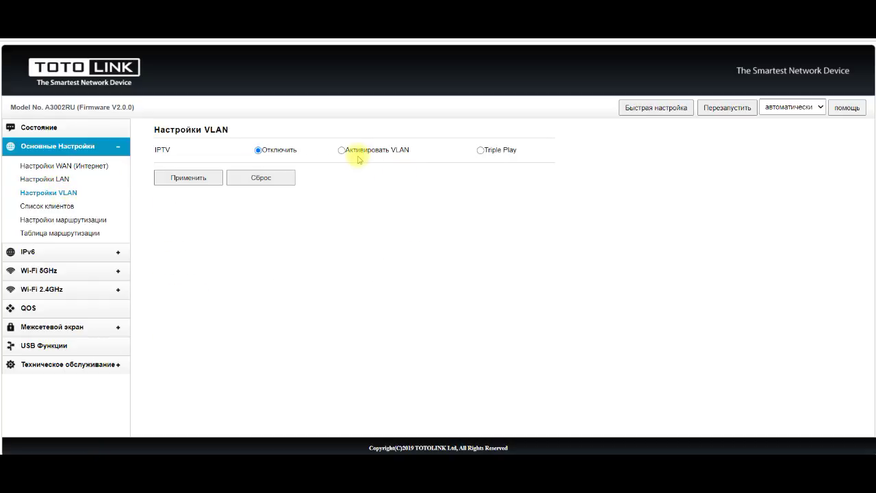
{"action": "left_click", "coordinate": [51, 206]}
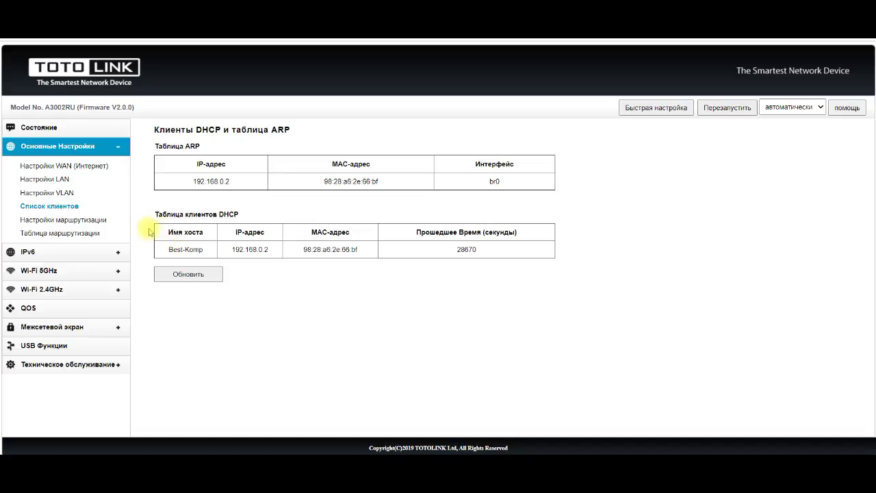
{"action": "left_click_drag", "start_coordinate": [169, 249], "coordinate": [368, 247]}
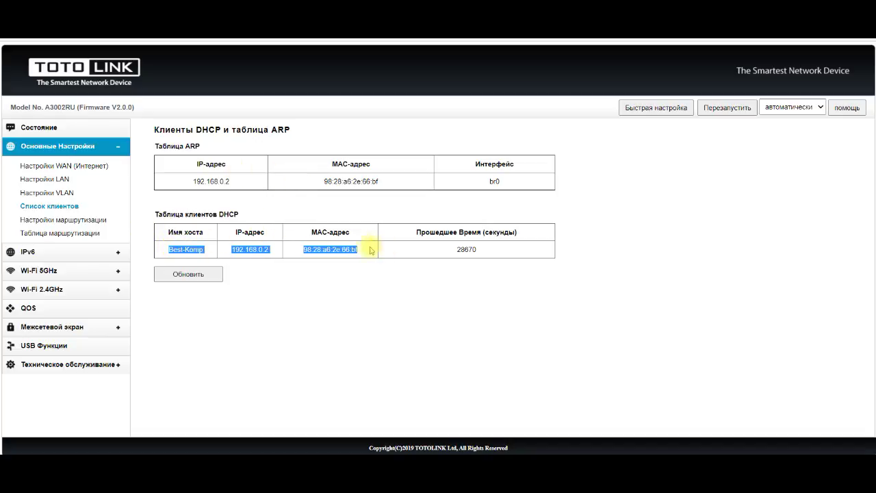
Open the routing settings and the IPv6 status page.
{"action": "left_click", "coordinate": [37, 220]}
{"action": "left_click", "coordinate": [30, 252]}
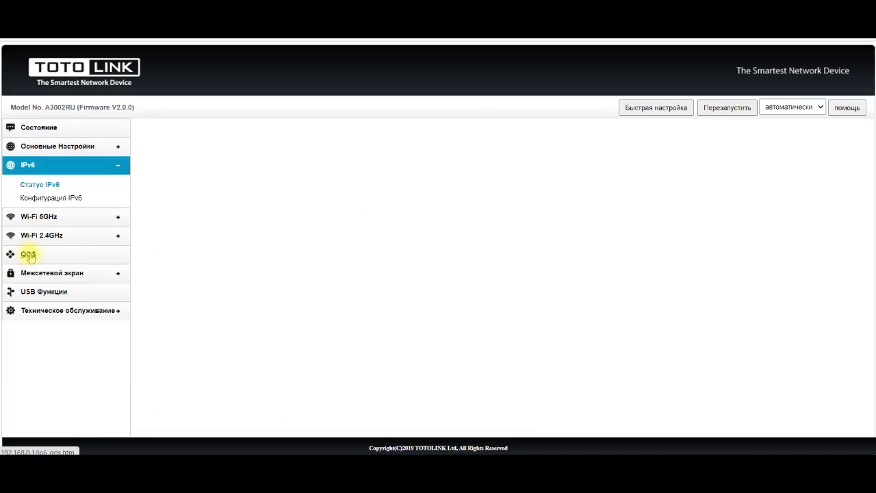
Review the 5 GHz wireless security page and guest networks 1, 2 and 4, leaving the guest networks disabled.
{"action": "left_click", "coordinate": [52, 219]}
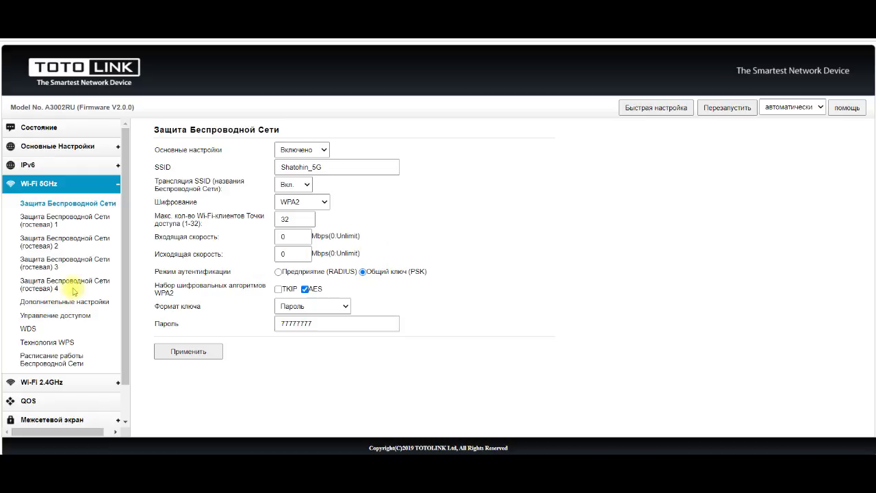
{"action": "left_click", "coordinate": [59, 221]}
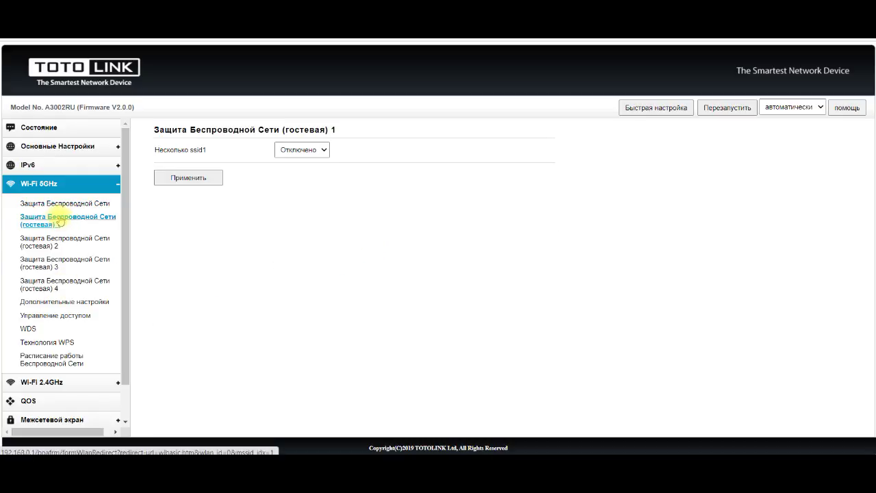
{"action": "left_click", "coordinate": [305, 150]}
{"action": "left_click", "coordinate": [307, 149]}
{"action": "left_click", "coordinate": [78, 252]}
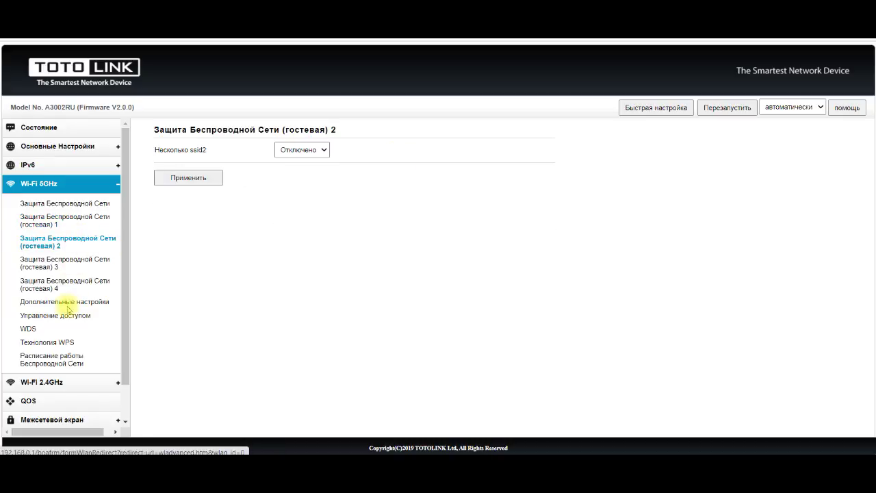
{"action": "left_click", "coordinate": [72, 286]}
{"action": "scroll", "coordinate": [78, 274], "scroll_direction": "down", "scroll_amount": 1}
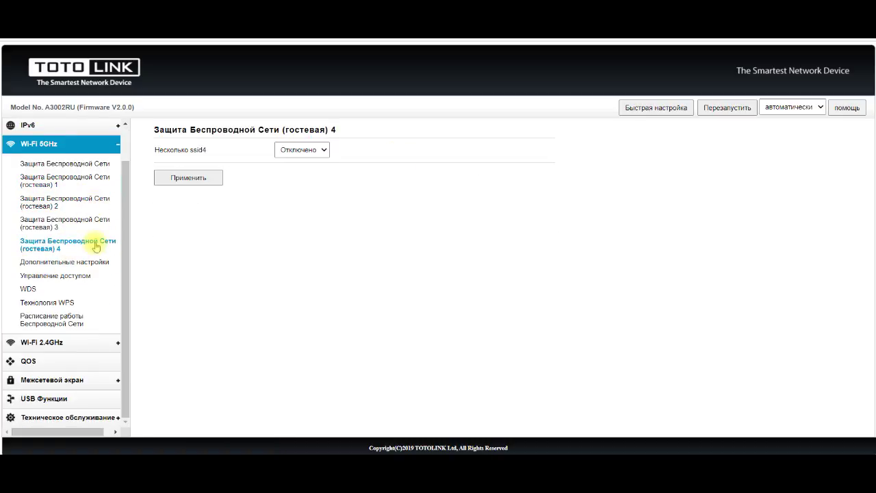
Review the 5 GHz network's additional settings, access control, WDS, WPS and wireless schedule pages.
{"action": "left_click", "coordinate": [80, 263]}
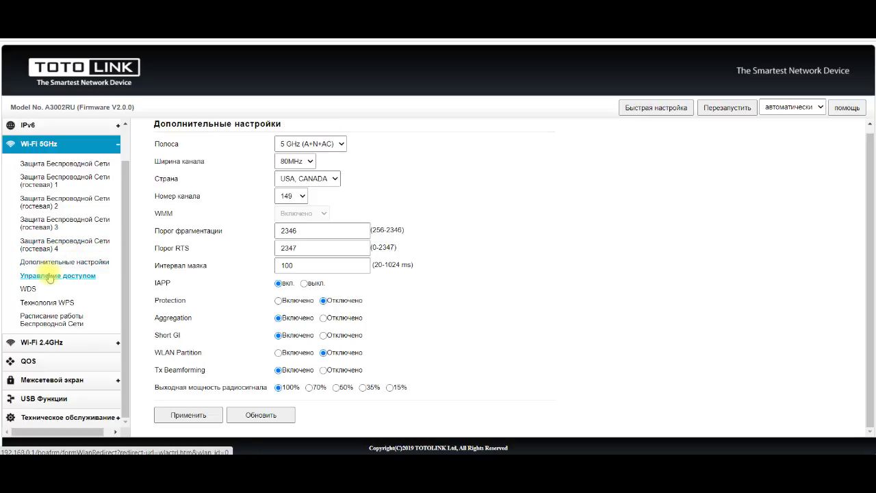
{"action": "left_click", "coordinate": [54, 275]}
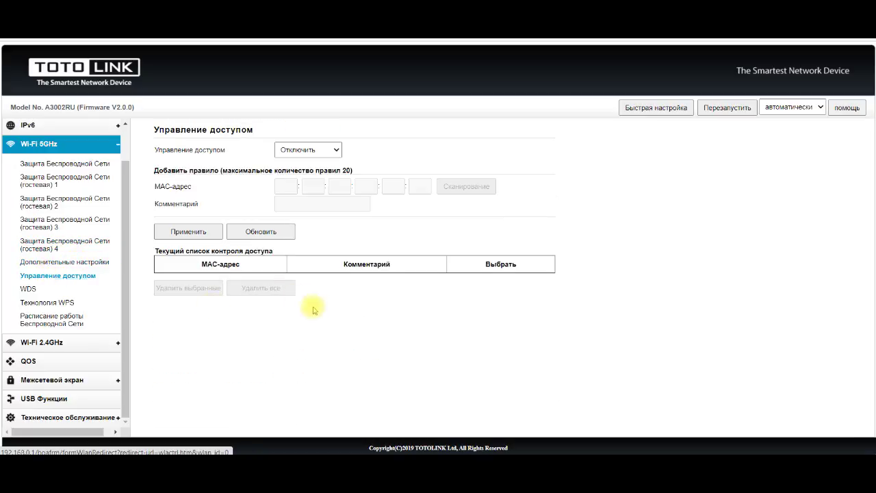
{"action": "left_click", "coordinate": [28, 288]}
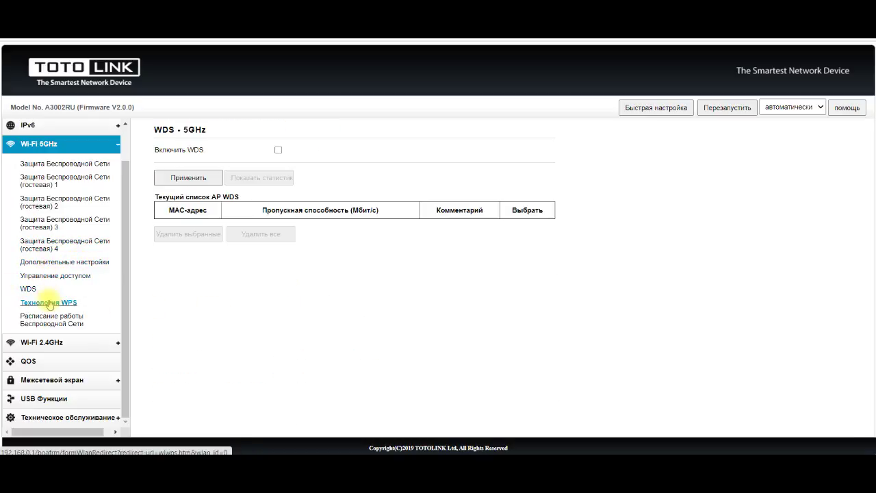
{"action": "left_click", "coordinate": [49, 303]}
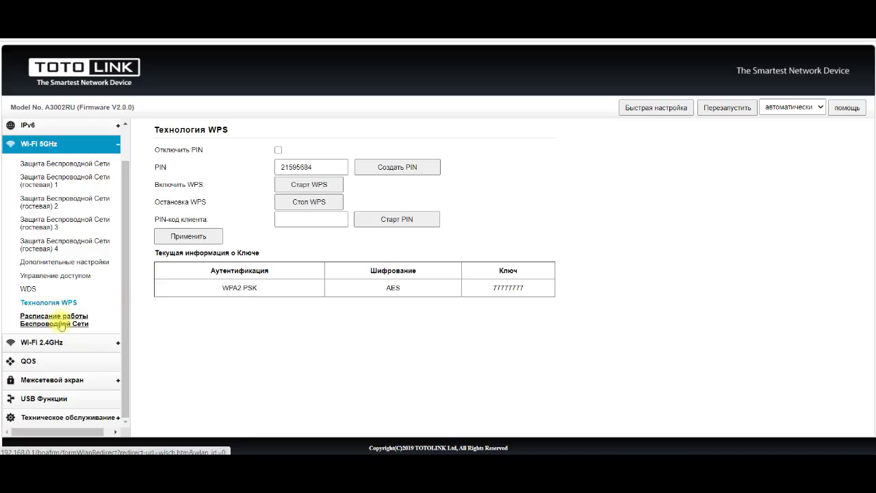
{"action": "left_click", "coordinate": [61, 324]}
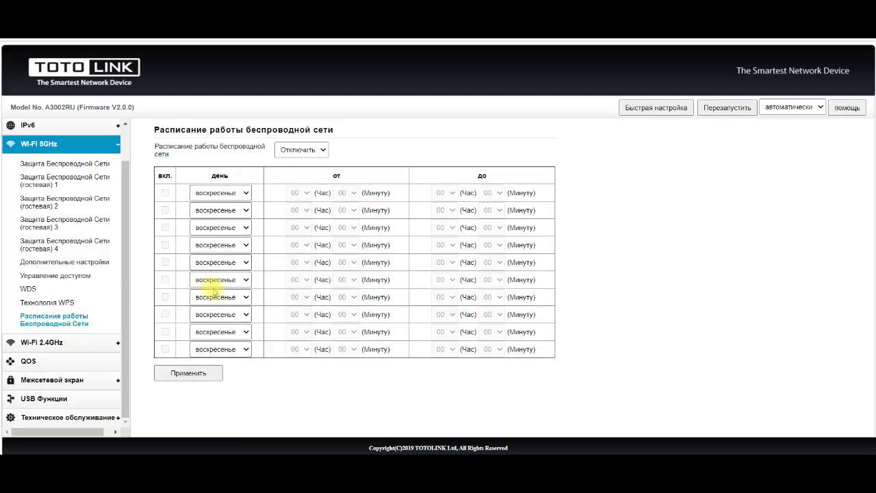
Review the 2.4 GHz network's security, additional settings, access control, WPS and wireless schedule pages.
{"action": "left_click", "coordinate": [65, 343]}
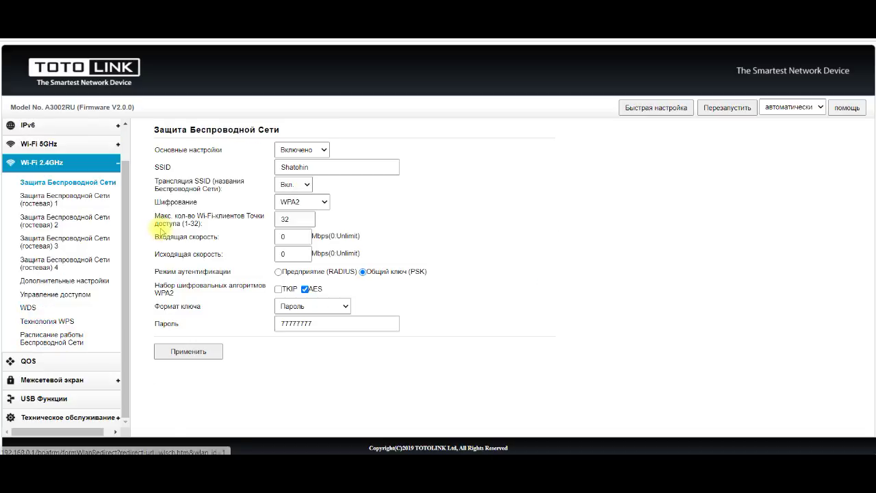
{"action": "left_click", "coordinate": [67, 280]}
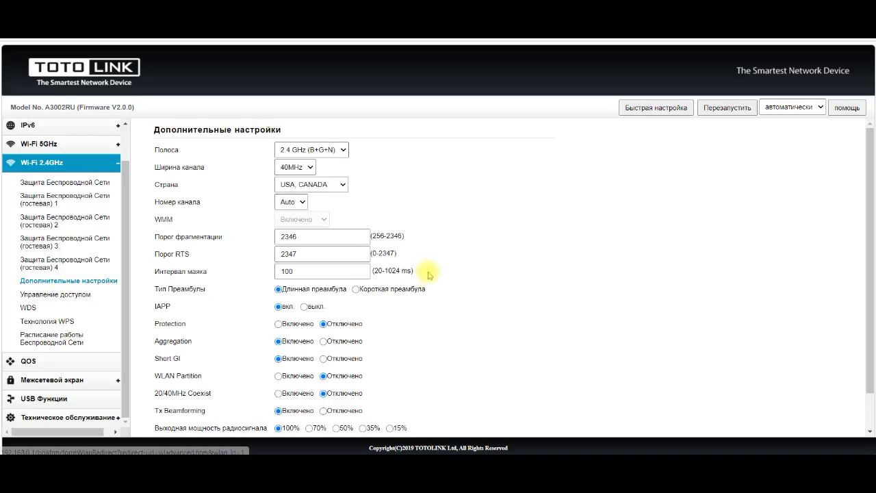
{"action": "scroll", "coordinate": [426, 274], "scroll_direction": "down", "scroll_amount": 1}
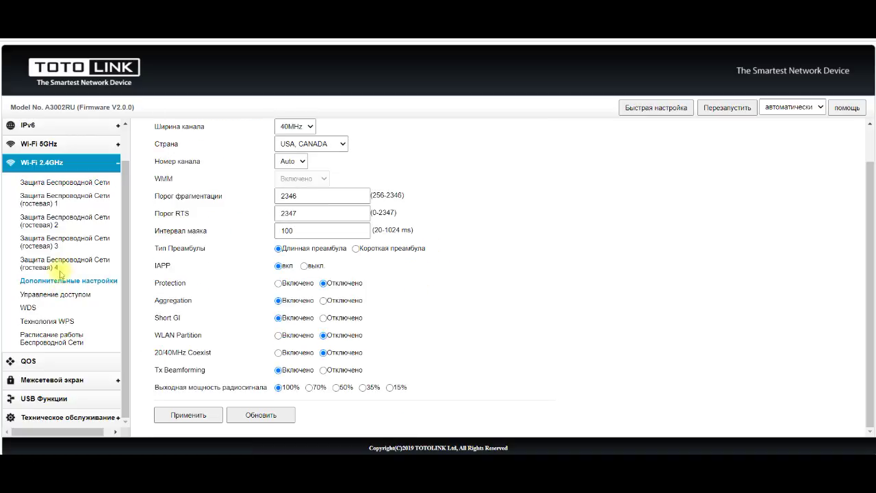
{"action": "left_click", "coordinate": [31, 295]}
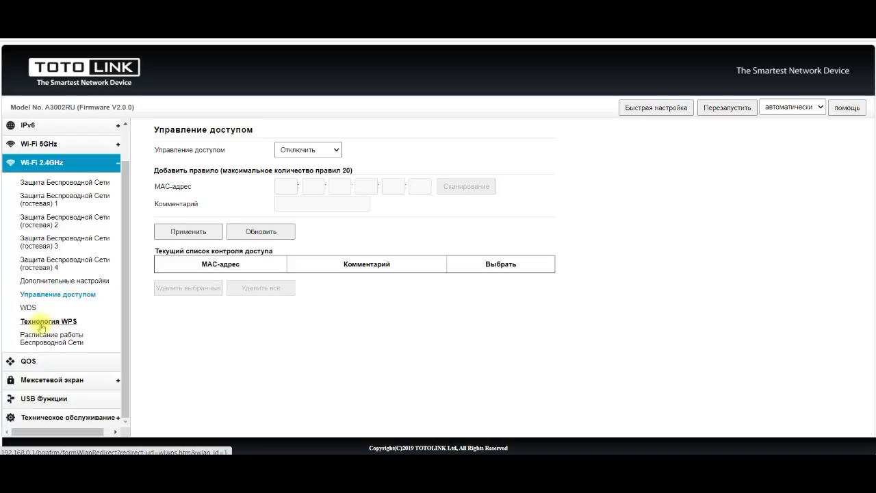
{"action": "left_click", "coordinate": [41, 325]}
{"action": "left_click", "coordinate": [46, 338]}
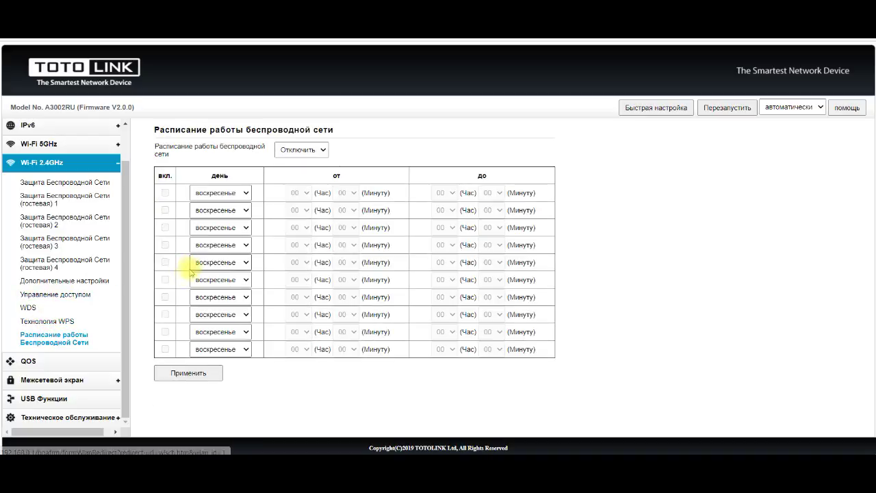
Review the QoS settings, the firewall's MAC address filter and virtual server, and the USB functions.
{"action": "left_click", "coordinate": [29, 360]}
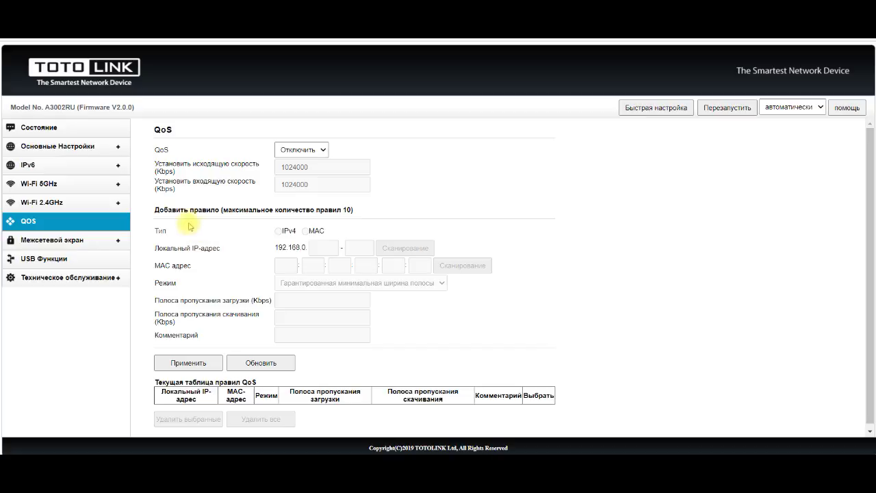
{"action": "left_click", "coordinate": [34, 241]}
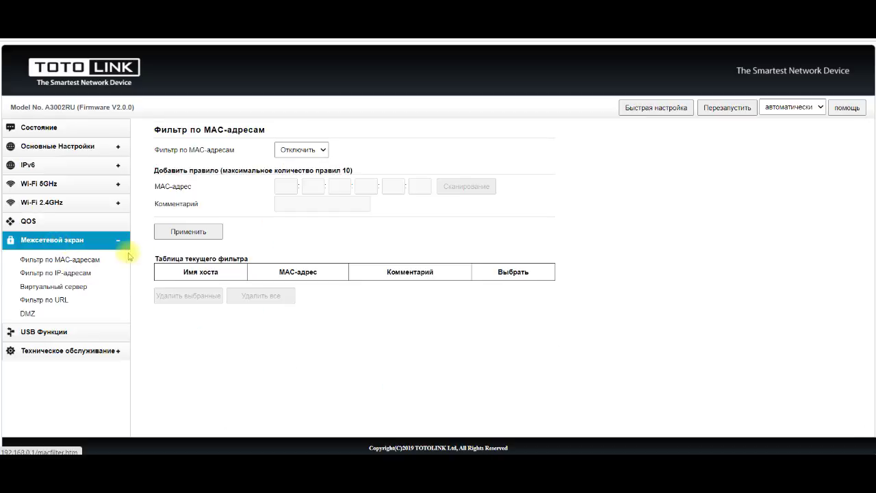
{"action": "left_click", "coordinate": [89, 260]}
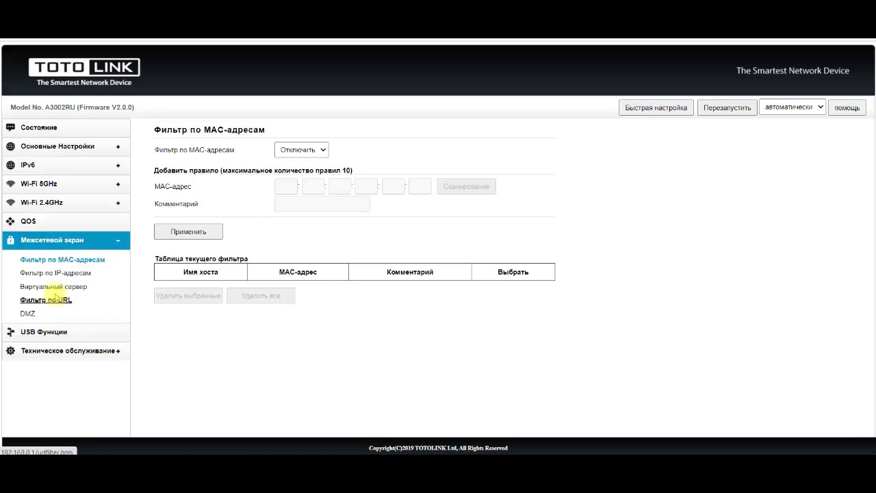
{"action": "left_click", "coordinate": [57, 286]}
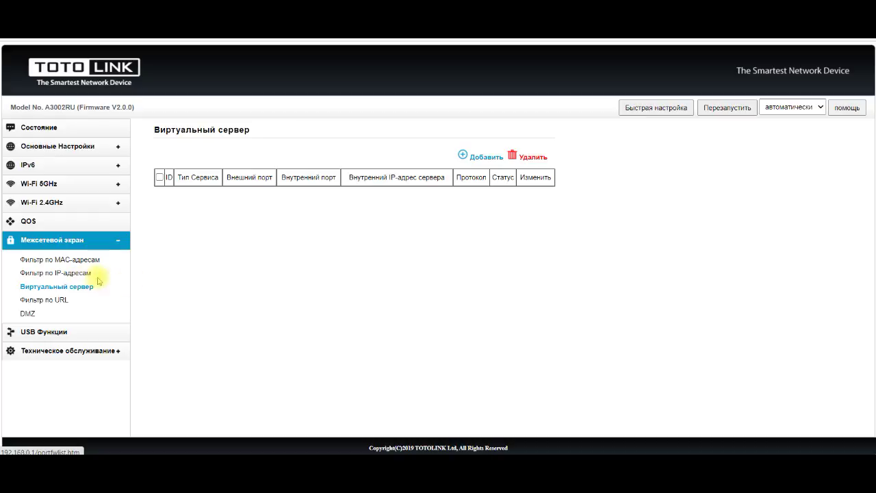
{"action": "left_click", "coordinate": [44, 332]}
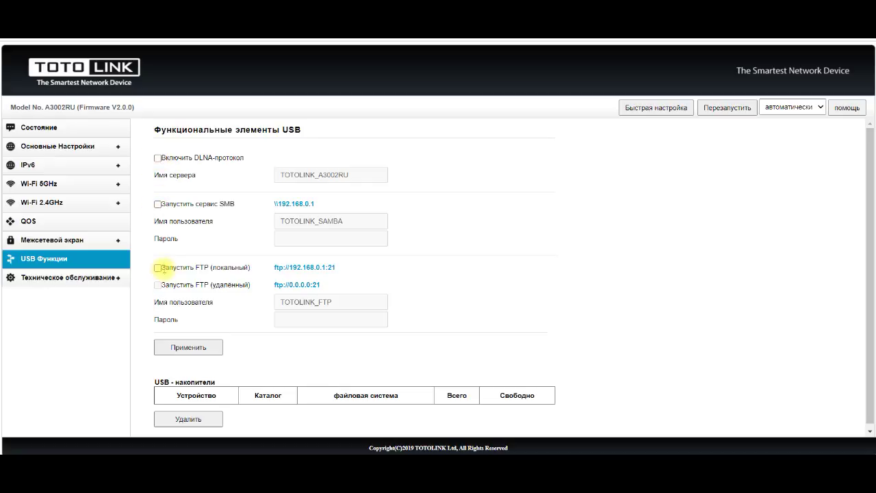
{"action": "scroll", "coordinate": [209, 357], "scroll_direction": "down", "scroll_amount": 1}
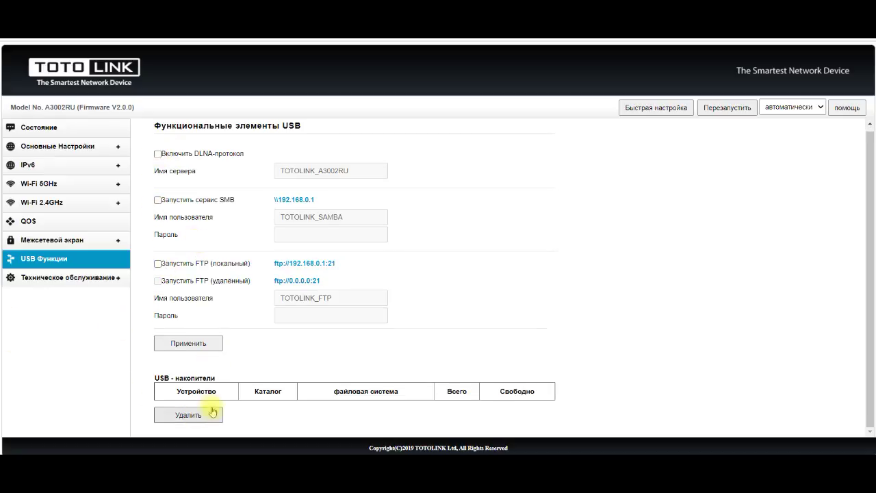
Review the maintenance pages for firmware update, saving and loading settings, date and time, and password settings.
{"action": "left_click", "coordinate": [113, 279]}
{"action": "scroll", "coordinate": [123, 231], "scroll_direction": "down", "scroll_amount": 1}
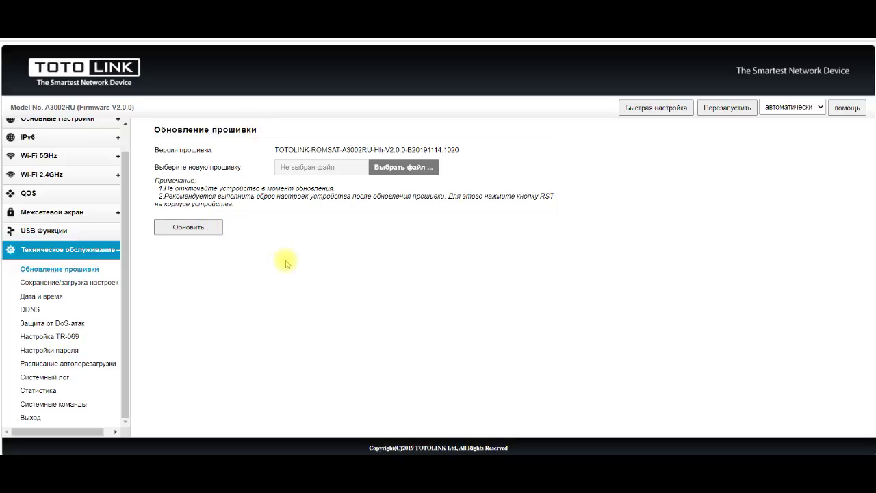
{"action": "left_click", "coordinate": [48, 282]}
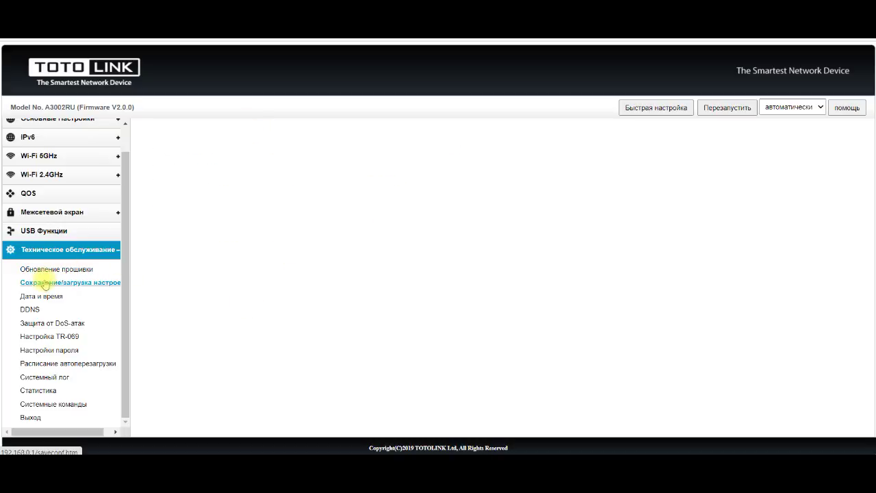
{"action": "left_click", "coordinate": [37, 297]}
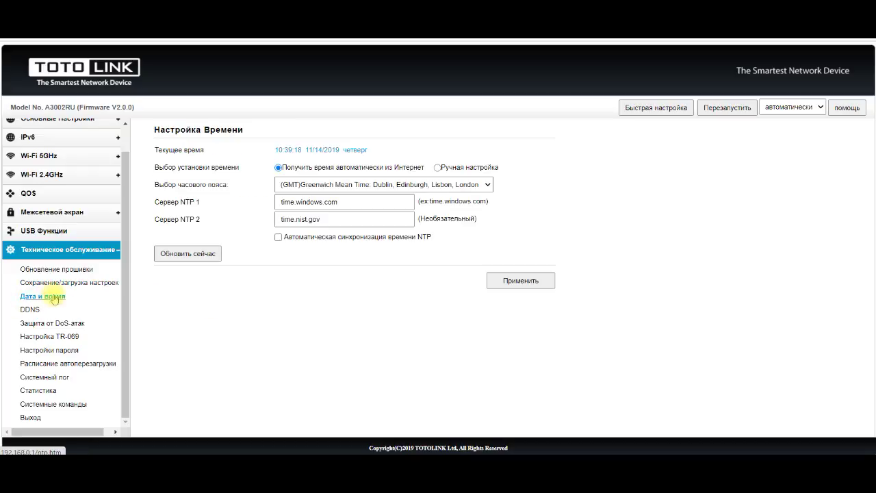
{"action": "left_click", "coordinate": [56, 350]}
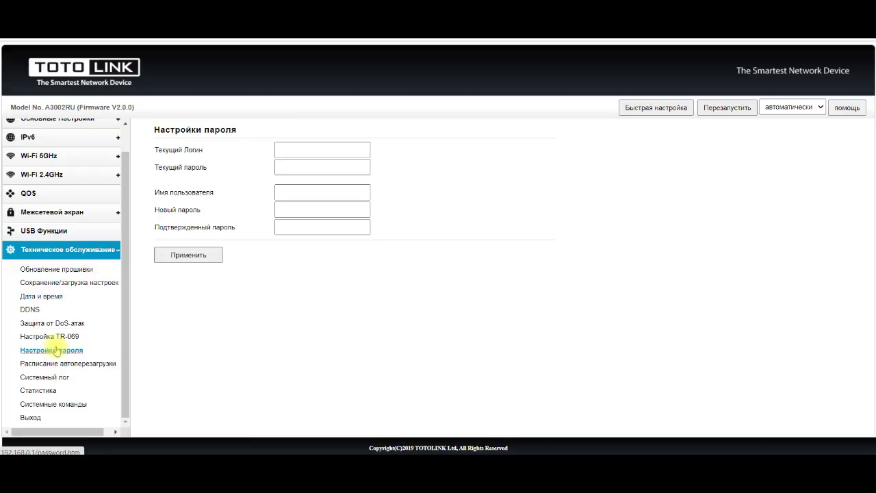
Preview the auto-reboot schedule with Включить selected without saving, and view the system log, statistics and system commands.
{"action": "left_click", "coordinate": [54, 364]}
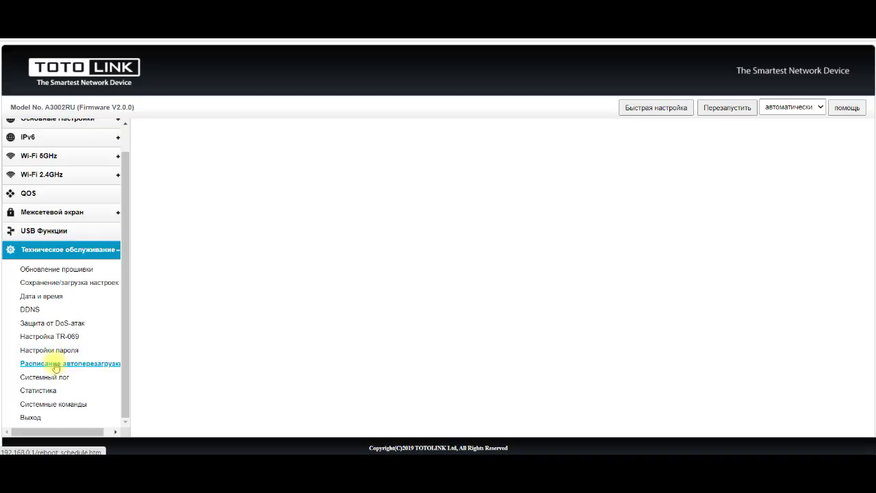
{"action": "left_click", "coordinate": [272, 170]}
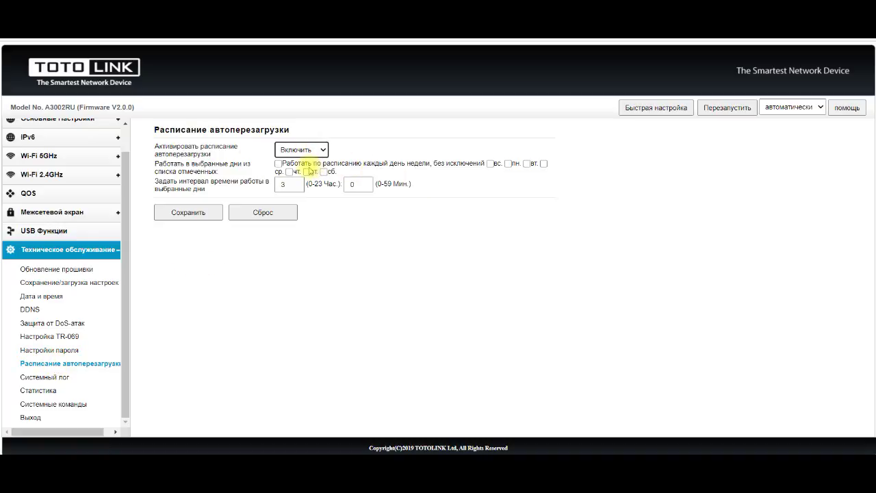
{"action": "left_click", "coordinate": [47, 377]}
{"action": "left_click", "coordinate": [39, 390]}
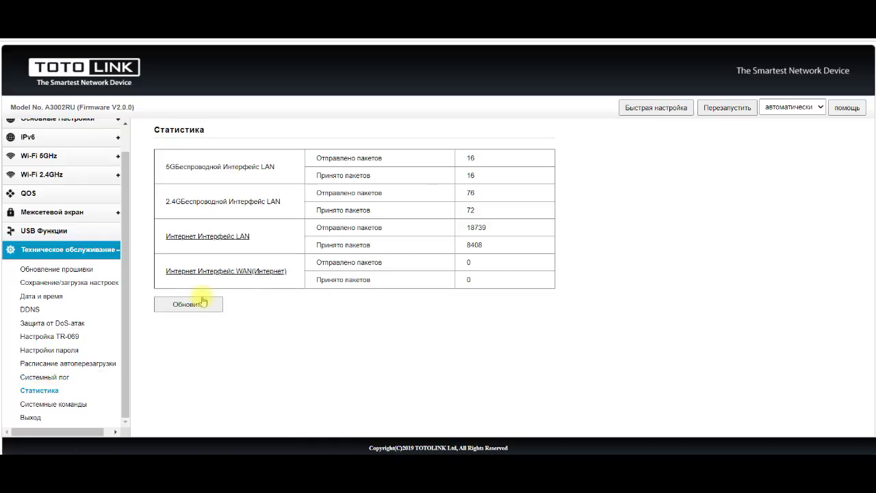
{"action": "left_click", "coordinate": [49, 404]}
Return to the status page, highlight the WAN connection state and open the WAN settings to check the connection type.
{"action": "scroll", "coordinate": [84, 186], "scroll_direction": "up", "scroll_amount": 1}
{"action": "left_click", "coordinate": [53, 133]}
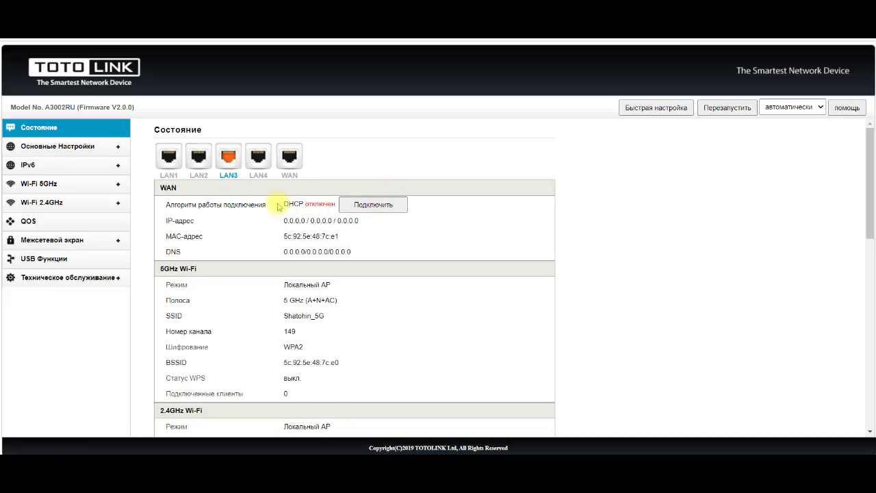
{"action": "left_click_drag", "start_coordinate": [279, 207], "coordinate": [330, 203]}
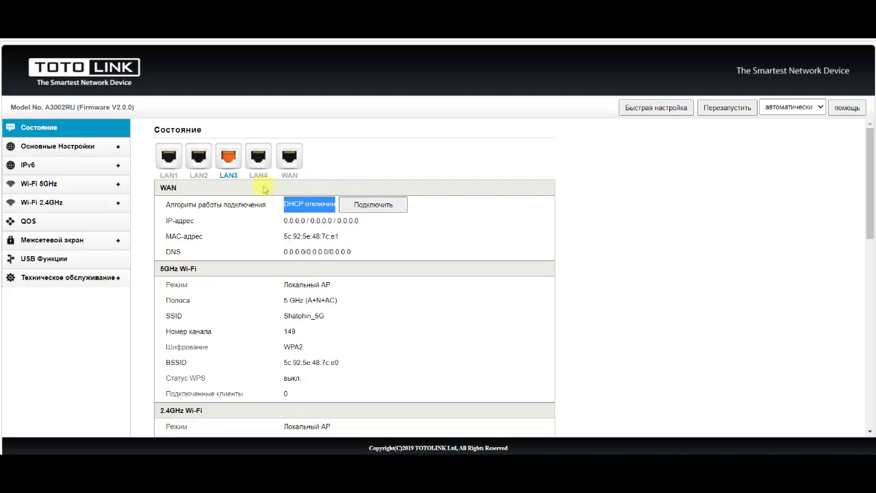
{"action": "left_click", "coordinate": [32, 153]}
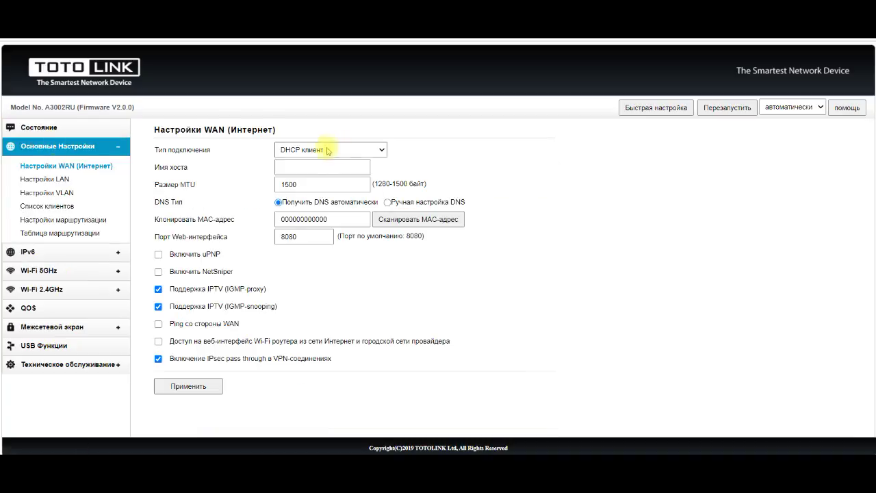
Revisit the 5 GHz and 2.4 GHz wireless security settings and open the quick setup page.
{"action": "left_click", "coordinate": [37, 267]}
{"action": "scroll", "coordinate": [55, 274], "scroll_direction": "down", "scroll_amount": 2}
{"action": "left_click", "coordinate": [37, 340]}
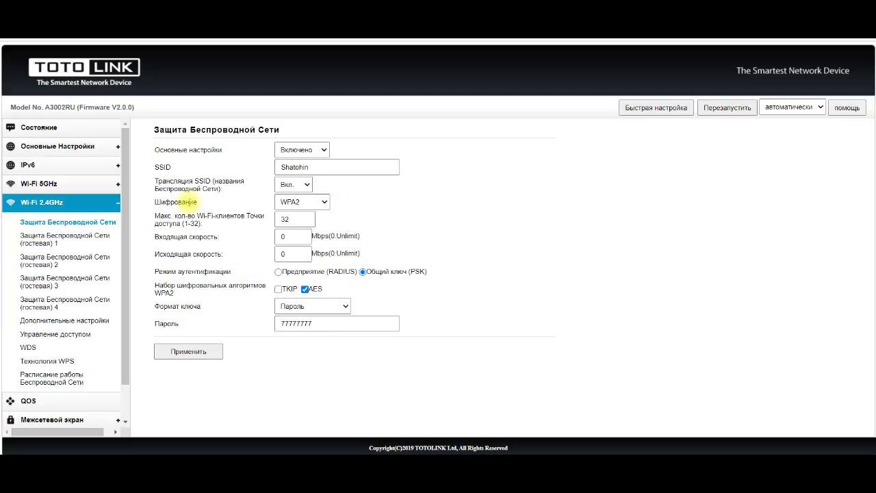
{"action": "left_click", "coordinate": [656, 107]}
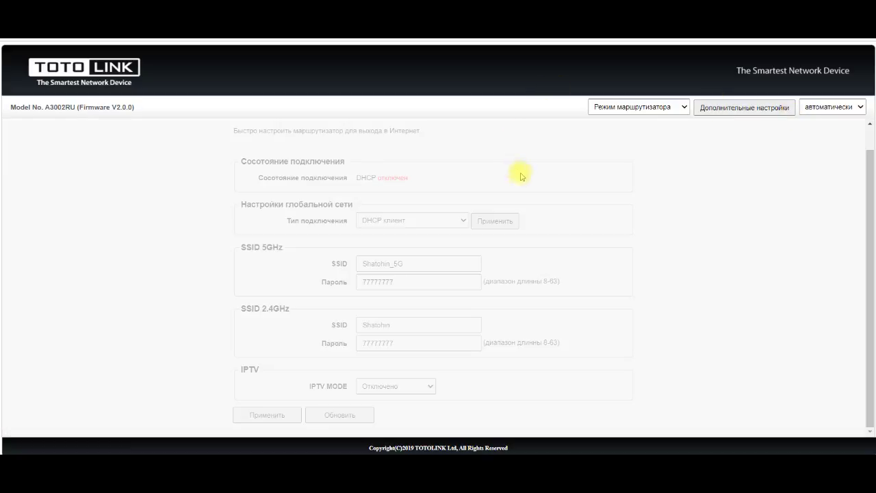